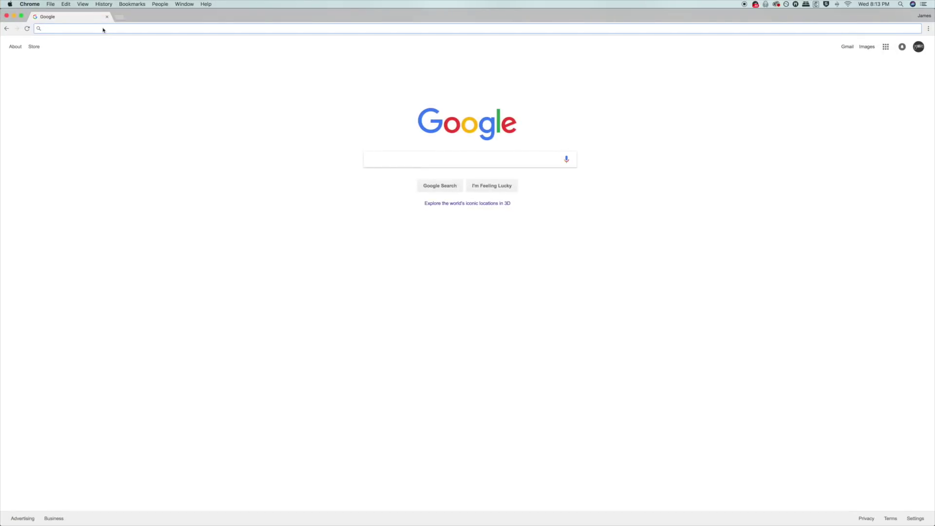
Step: Load the Waves site and open Online Client (Beta). Get past the SEED and phishing warnings and start a new account
key(Return)
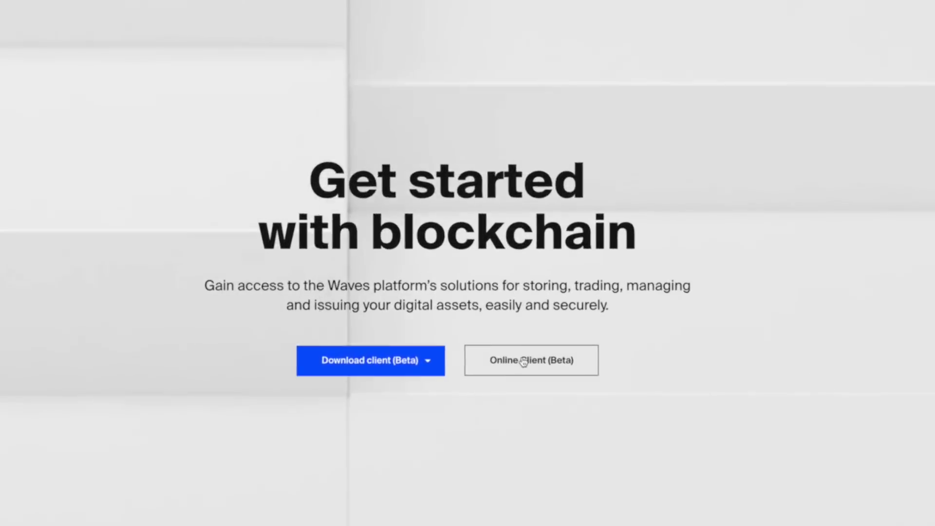
click(523, 361)
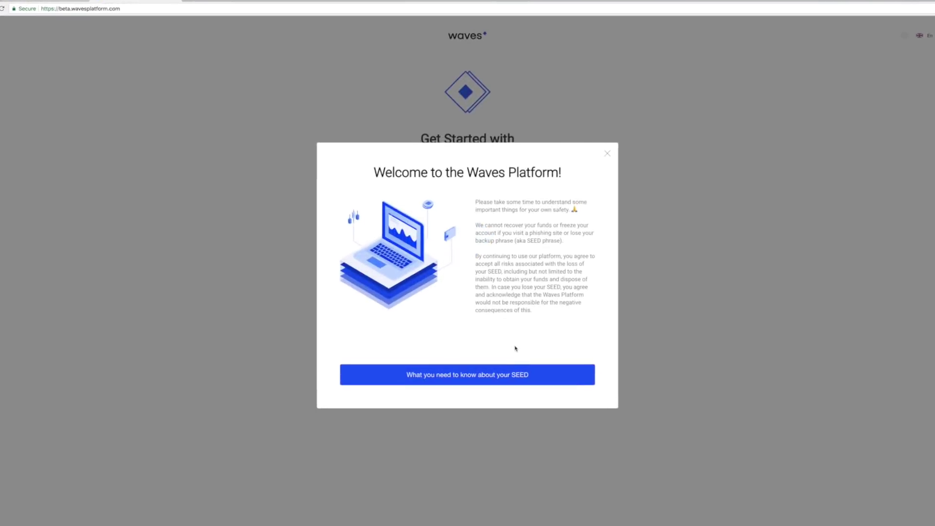
click(498, 375)
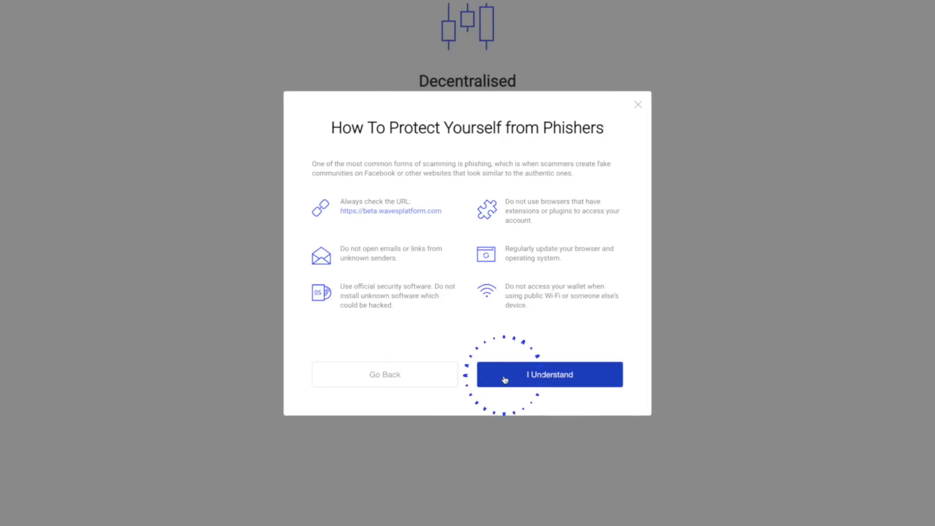
click(505, 379)
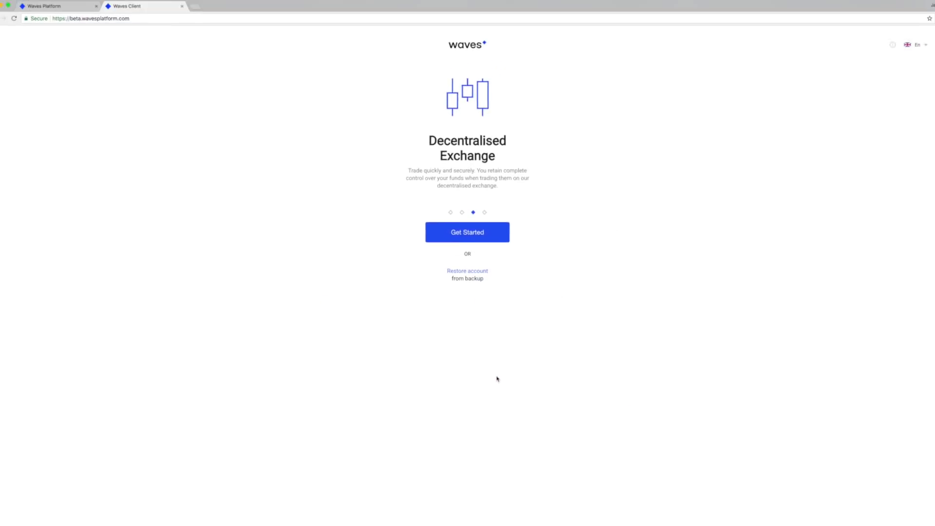
click(486, 235)
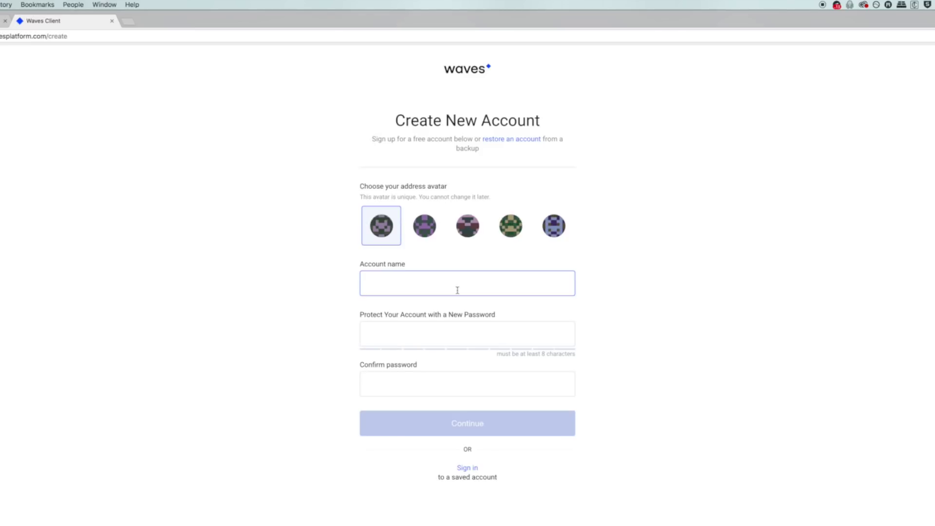
Step: Register the account 'wavesexample', enter and confirm its password, and continue
text(wavesexample)
click(428, 332)
key(super+v)
click(408, 391)
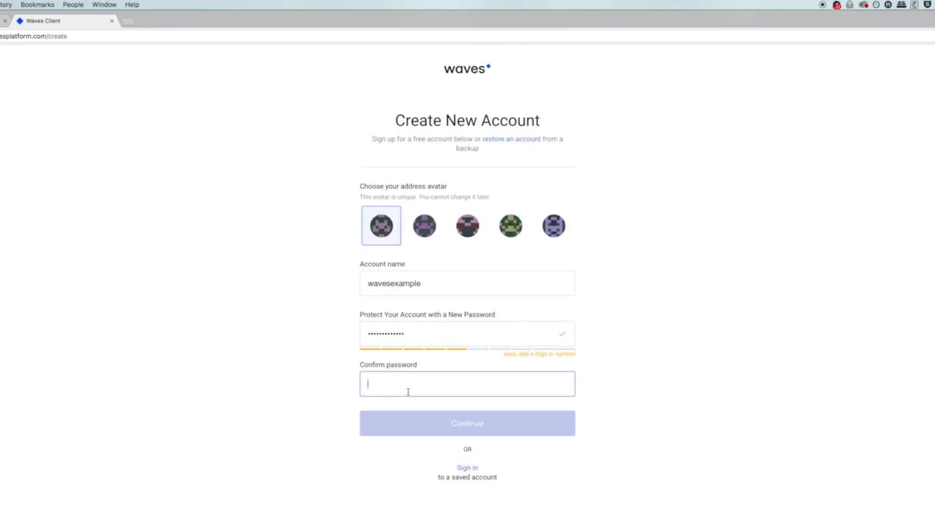
key(super+v)
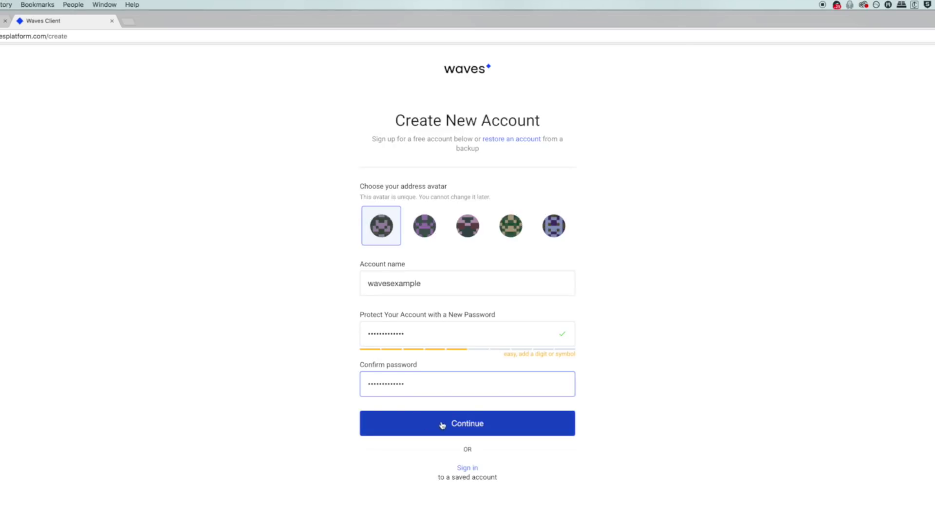
click(442, 425)
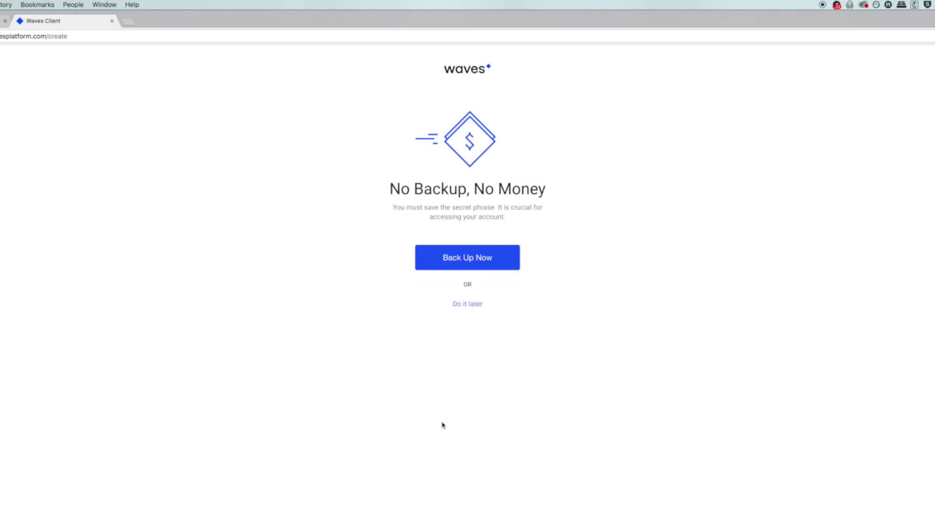
Step: Choose Back Up Now and acknowledge the safety warning to reveal the 15-word phrase
click(451, 247)
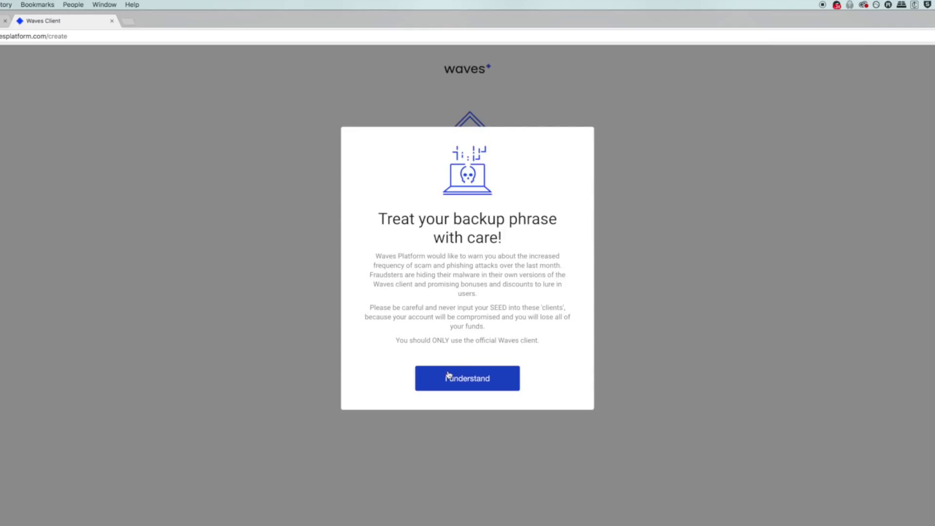
click(448, 374)
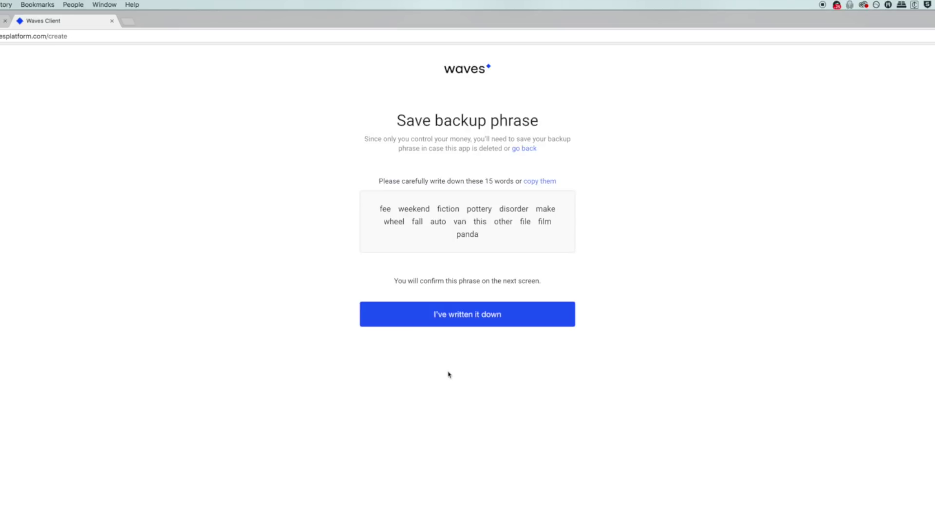
Step: Confirm the phrase is written down, rebuild all 15 backup words in order, and confirm
click(451, 323)
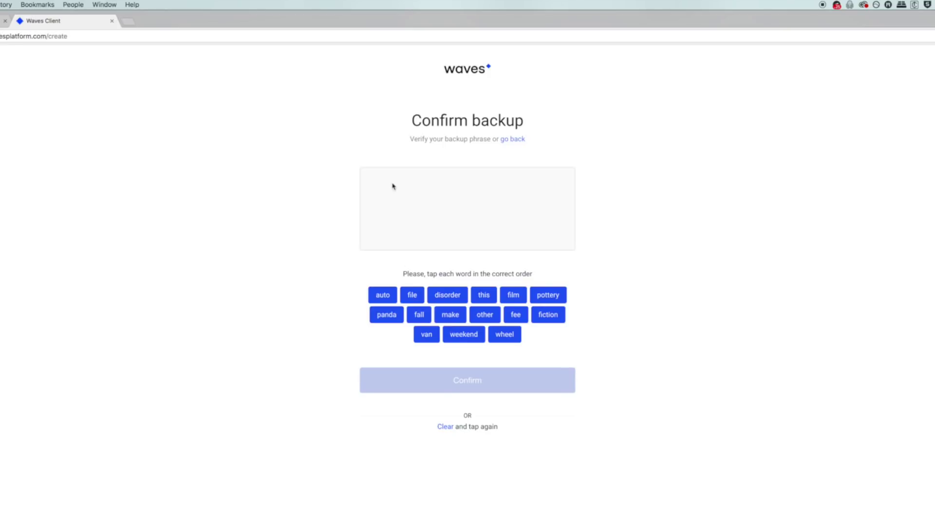
click(516, 314)
click(468, 334)
click(546, 315)
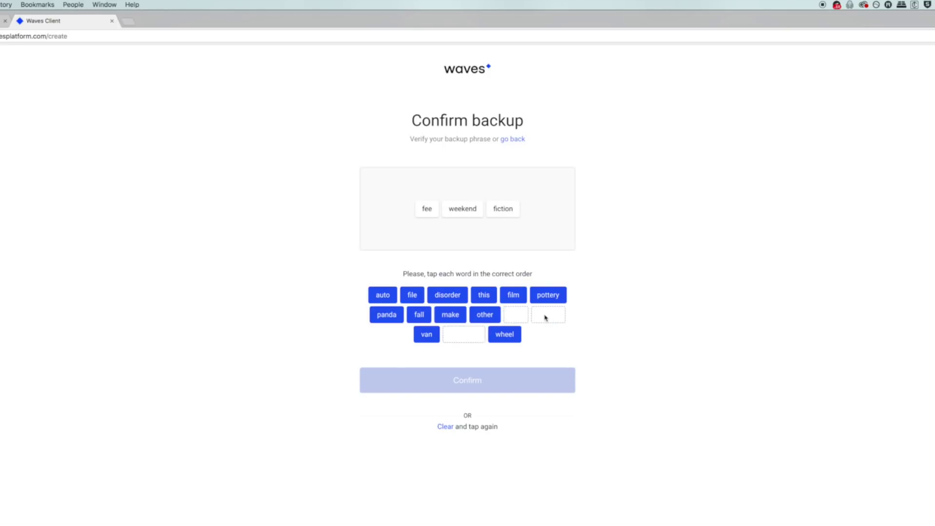
click(550, 297)
click(447, 297)
click(450, 314)
click(504, 334)
click(419, 314)
click(383, 295)
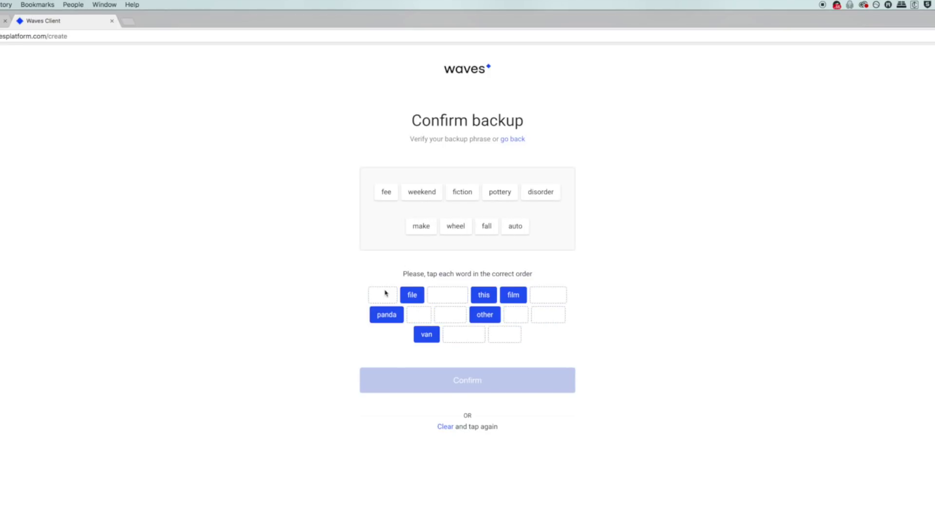
click(427, 334)
click(484, 295)
click(485, 314)
click(412, 295)
click(514, 294)
click(394, 315)
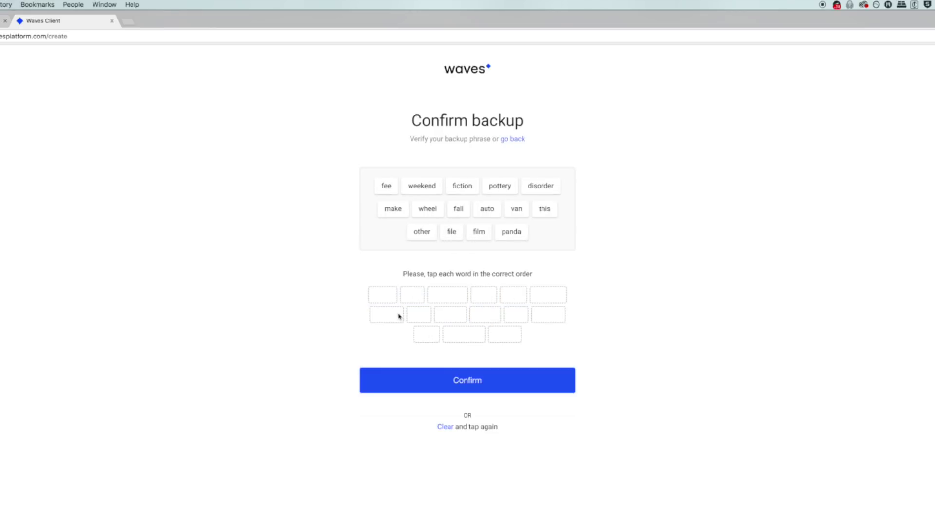
click(473, 379)
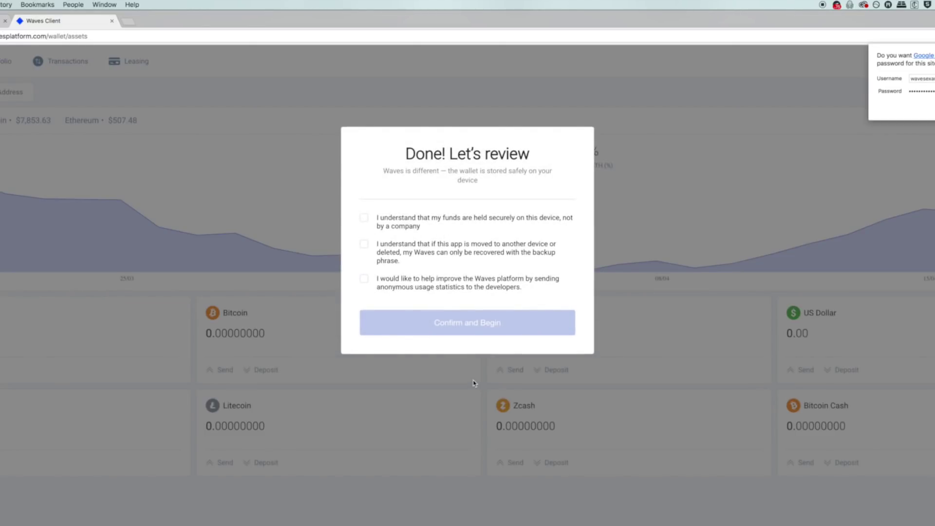
Step: Accept the device-funds, backup-recovery and anonymous-statistics statements, then confirm and begin
click(364, 218)
click(364, 244)
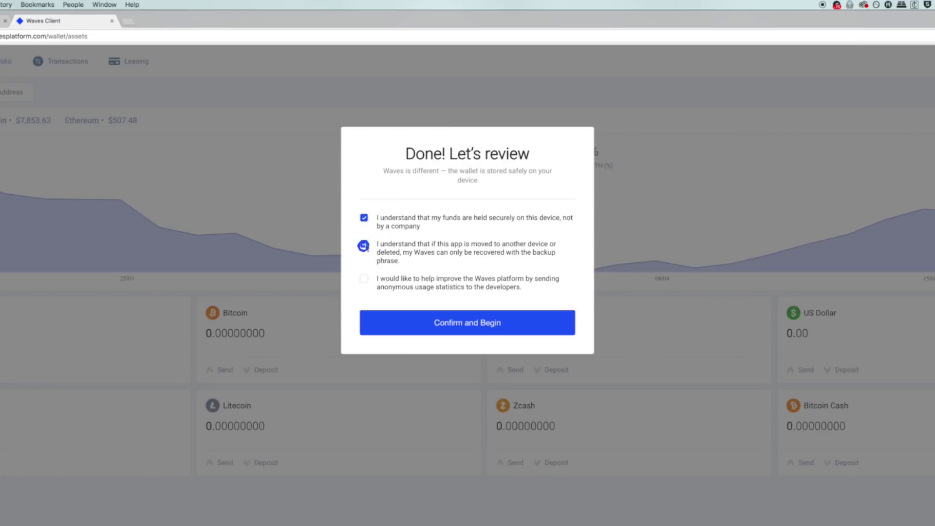
click(364, 278)
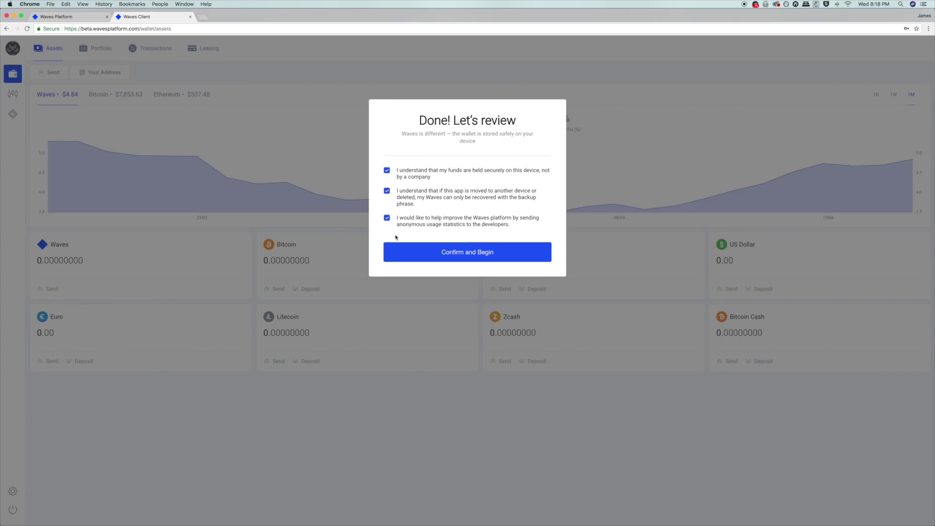
click(457, 257)
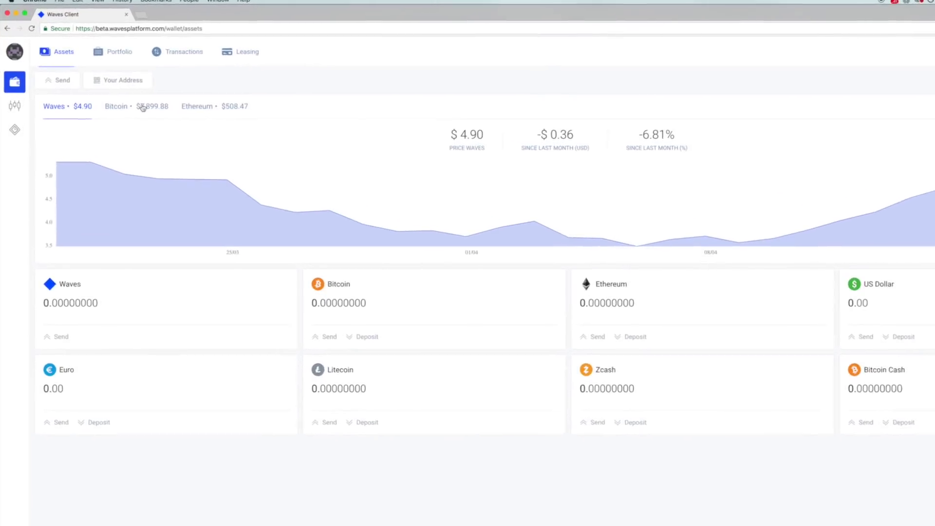
Step: Switch the overview price chart to Bitcoin, then to Ethereum
click(143, 107)
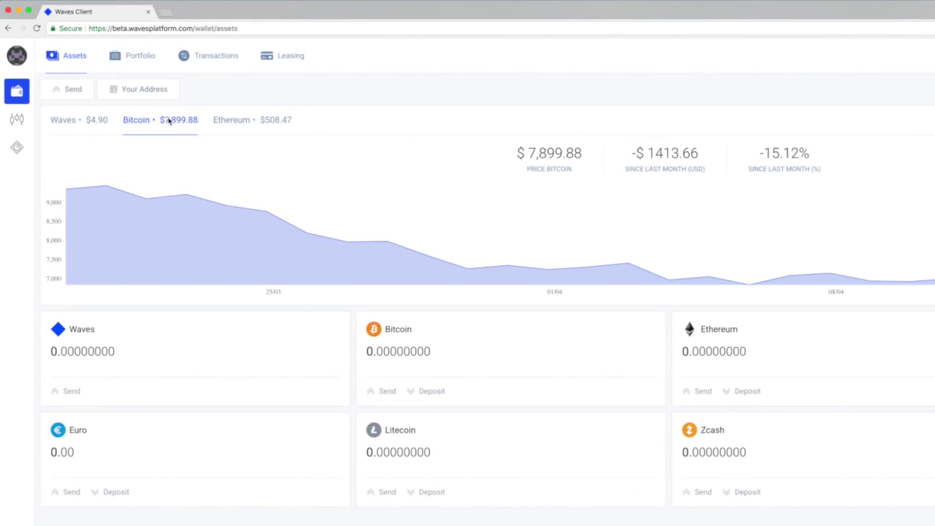
click(246, 122)
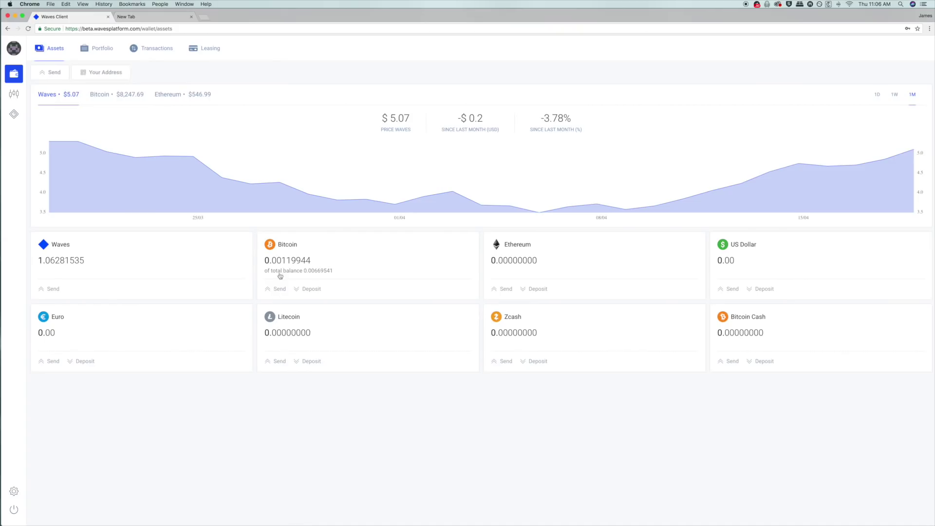
click(284, 259)
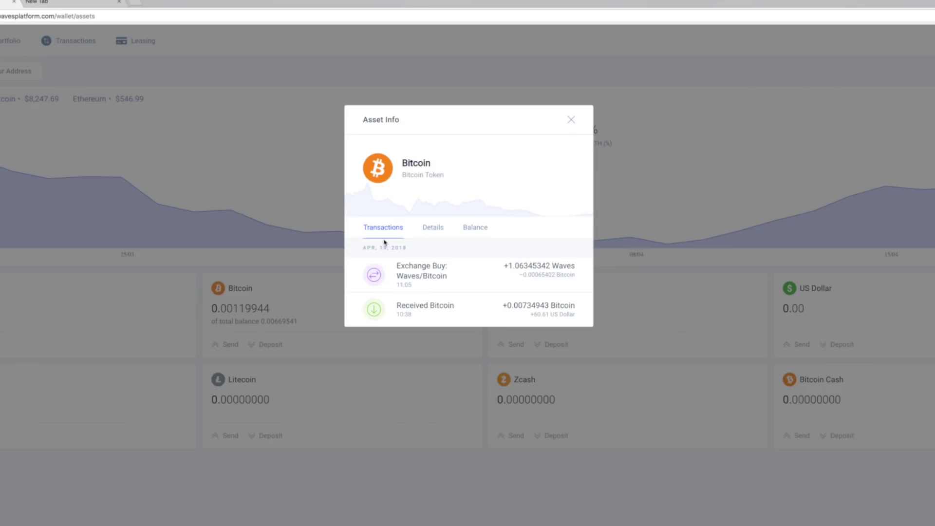
click(437, 230)
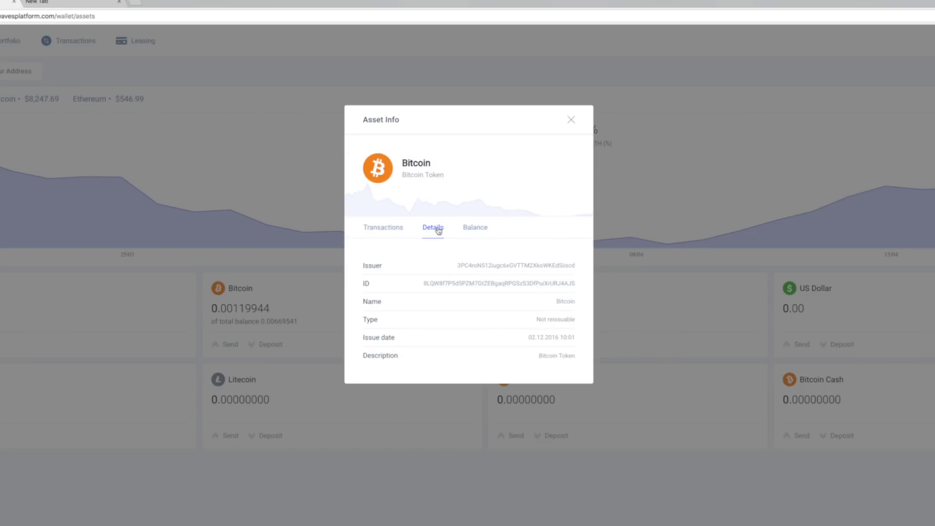
click(476, 229)
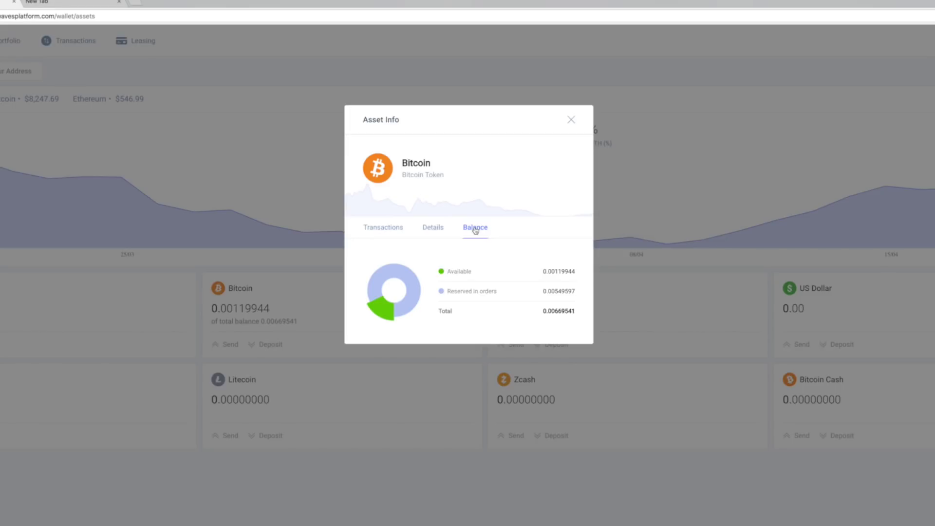
click(303, 525)
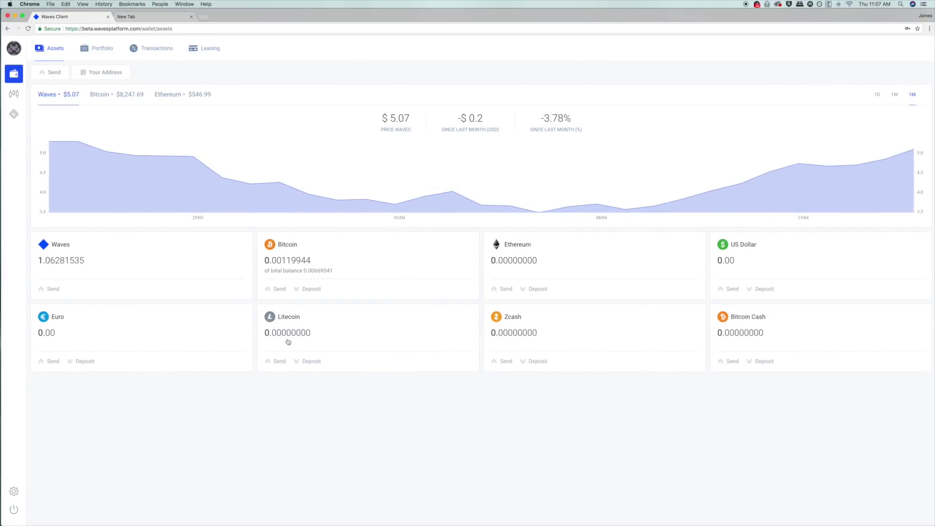
Step: Fill Send Bitcoin with the pasted recipient address and 0.0005 BTC, then show Bitcoin's deposit address
click(271, 288)
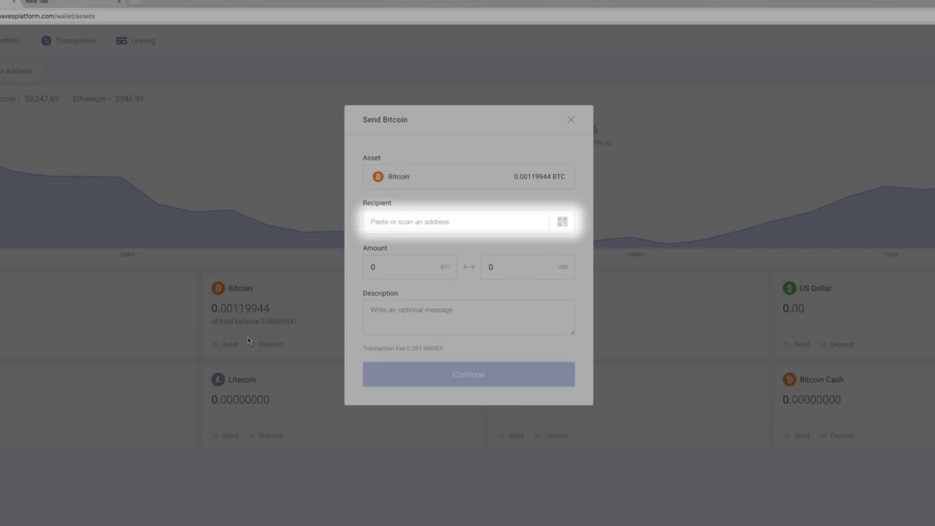
click(415, 224)
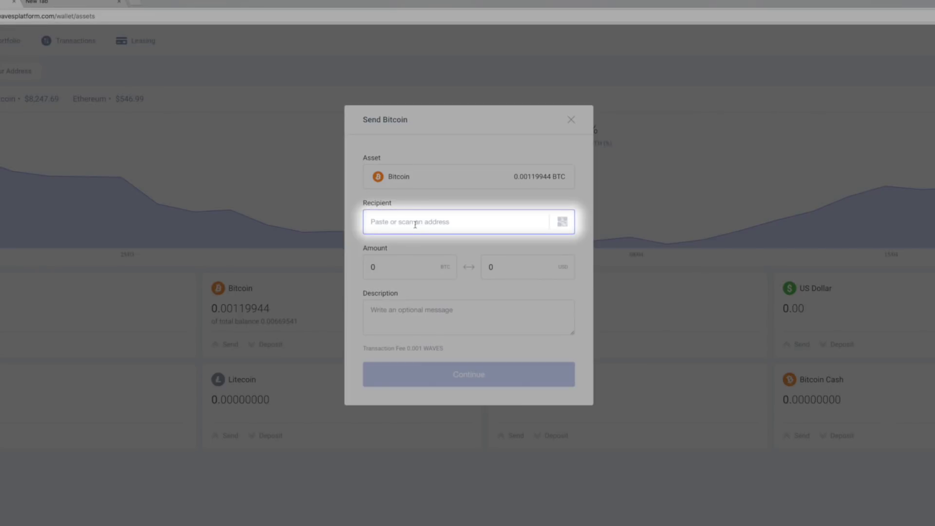
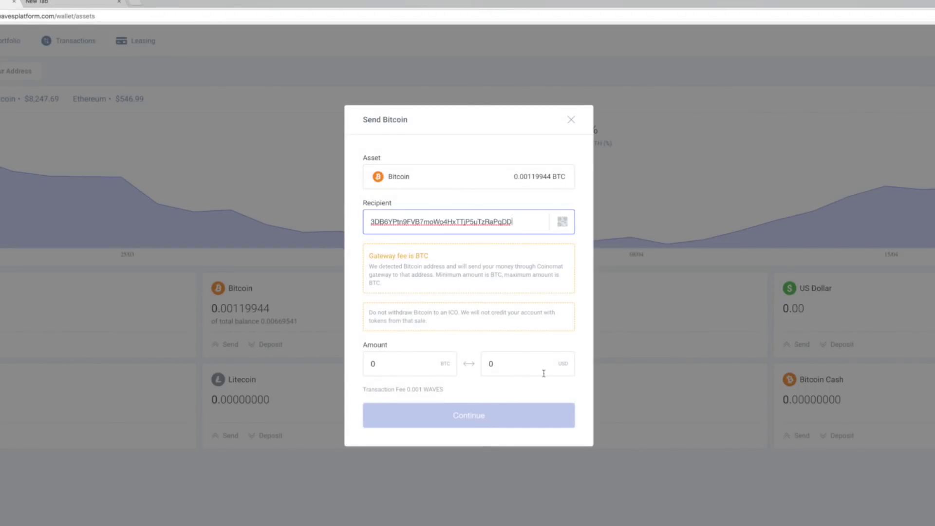
click(544, 373)
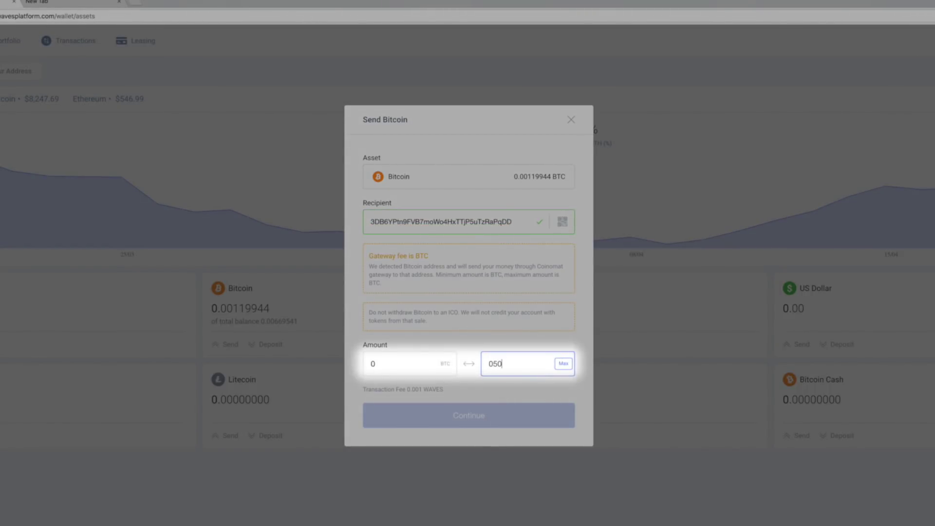
text(050)
key(BackSpace)
double_click(407, 366)
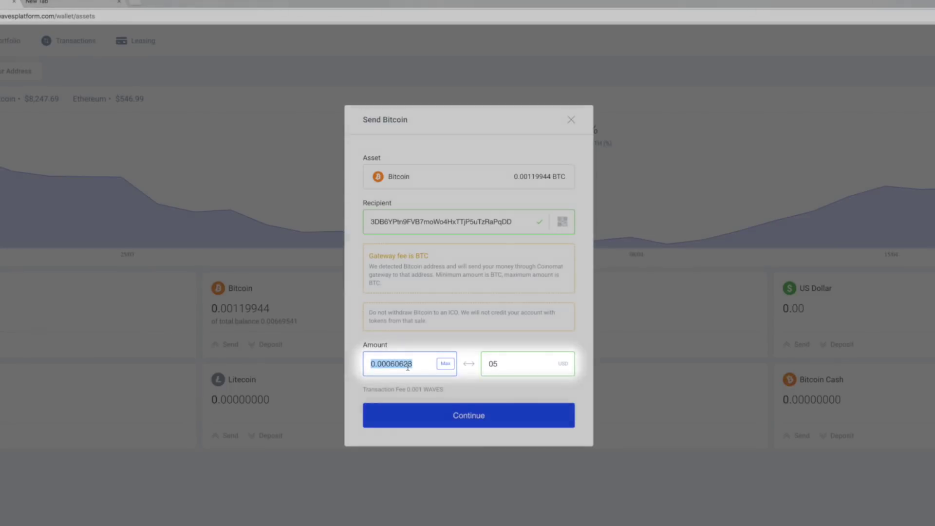
text(.0005)
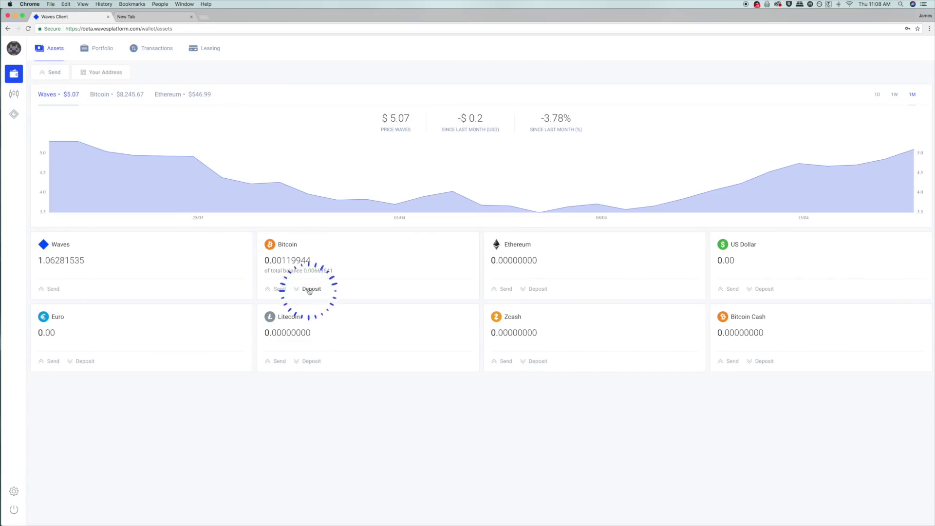
click(309, 290)
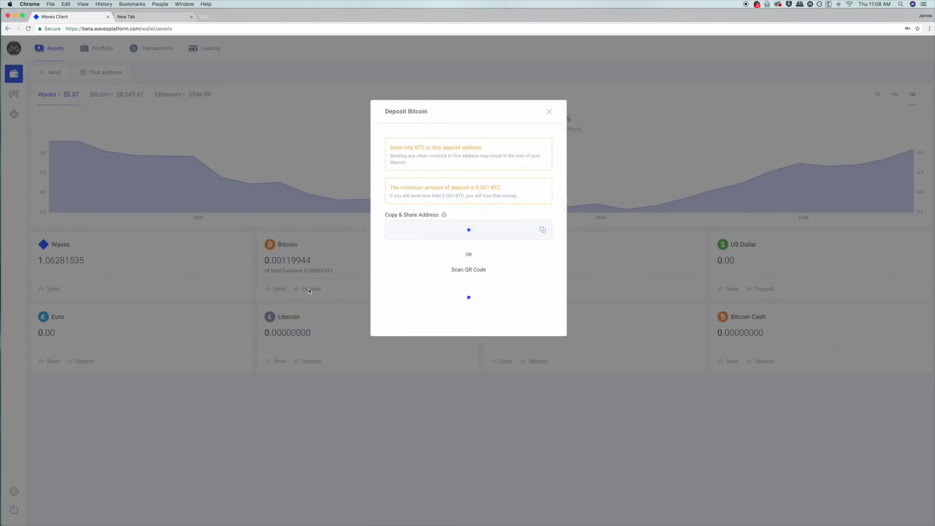
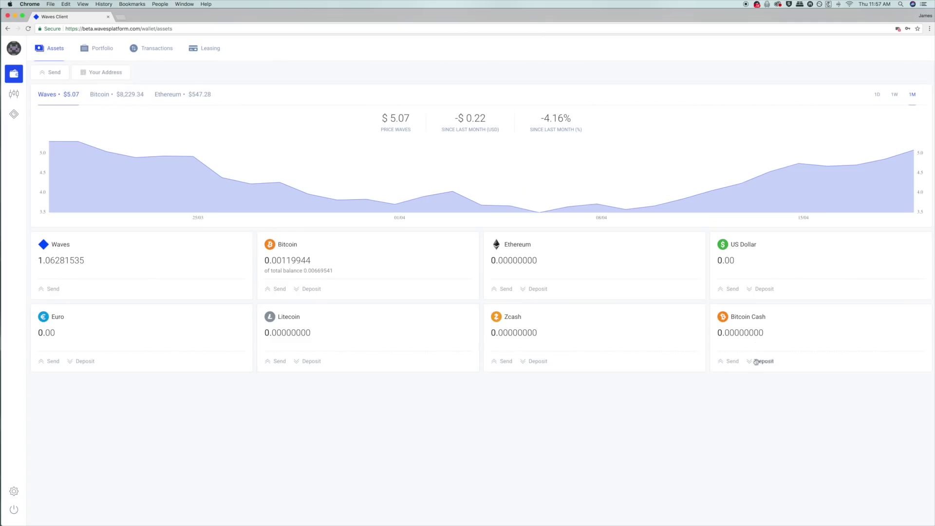
Step: Open the US Dollar deposit dialog and follow its eligible countries and IDs link
click(757, 290)
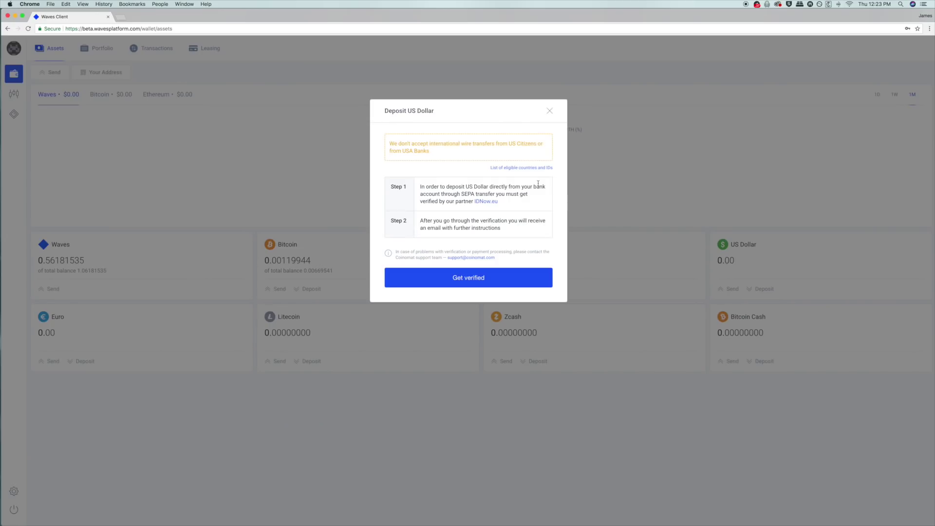
click(521, 168)
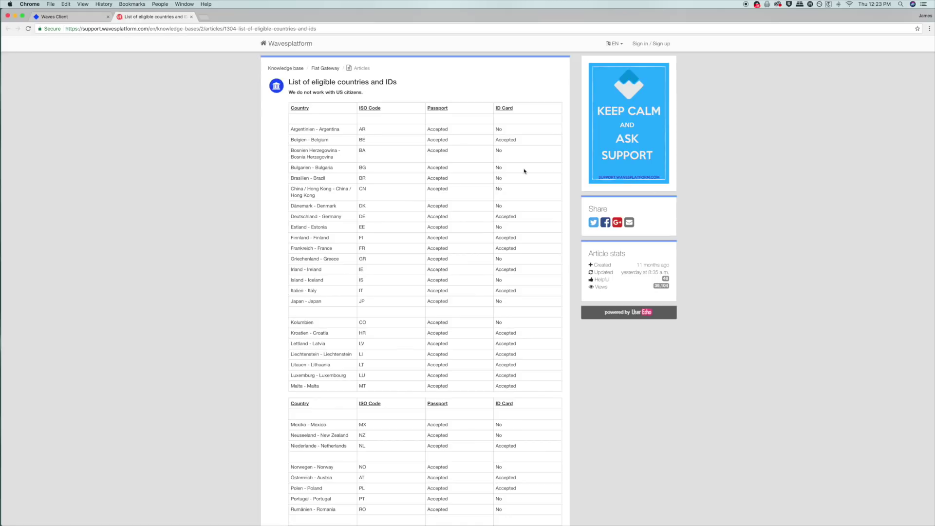
Step: Scroll down through the eligible countries and IDs table in the support article
scroll(524, 170, down, 5)
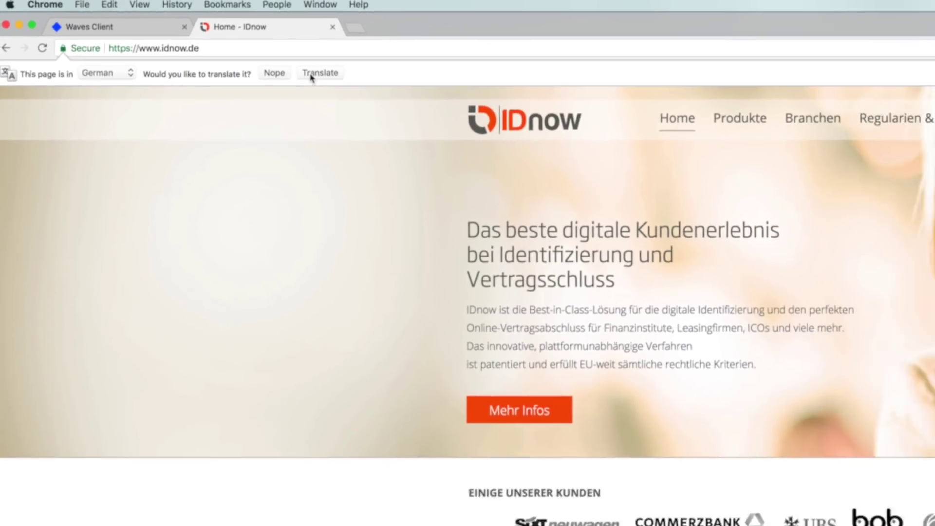
Step: Translate the German IDnow home page into English
click(406, 96)
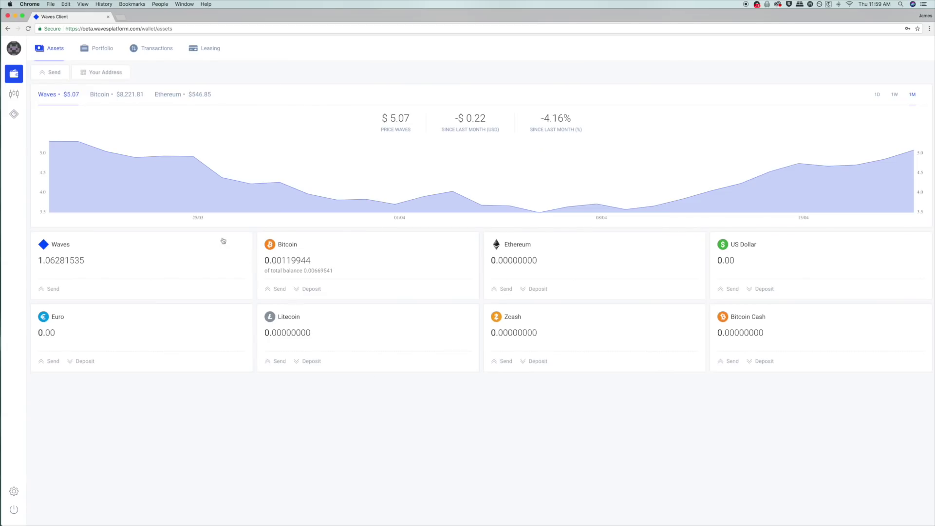
Step: View the Portfolio of held assets, then the list of five past transactions
click(103, 49)
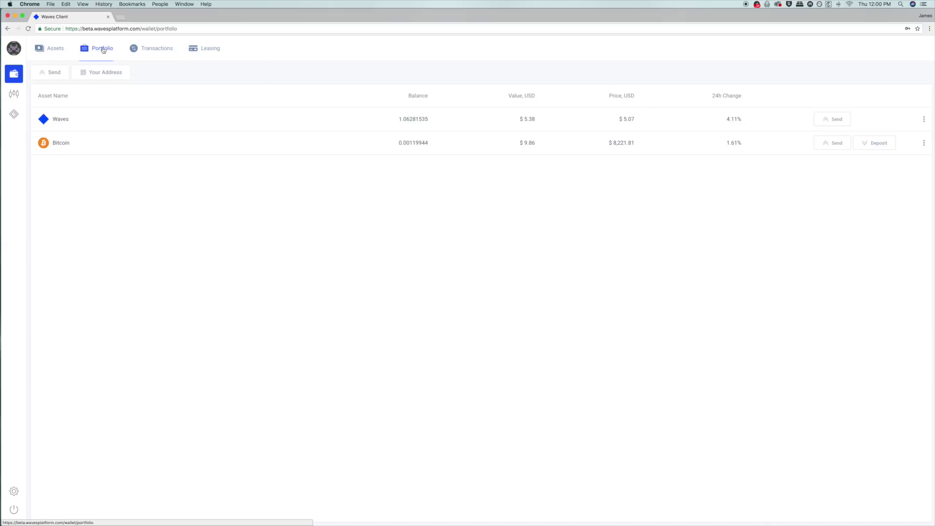
click(157, 54)
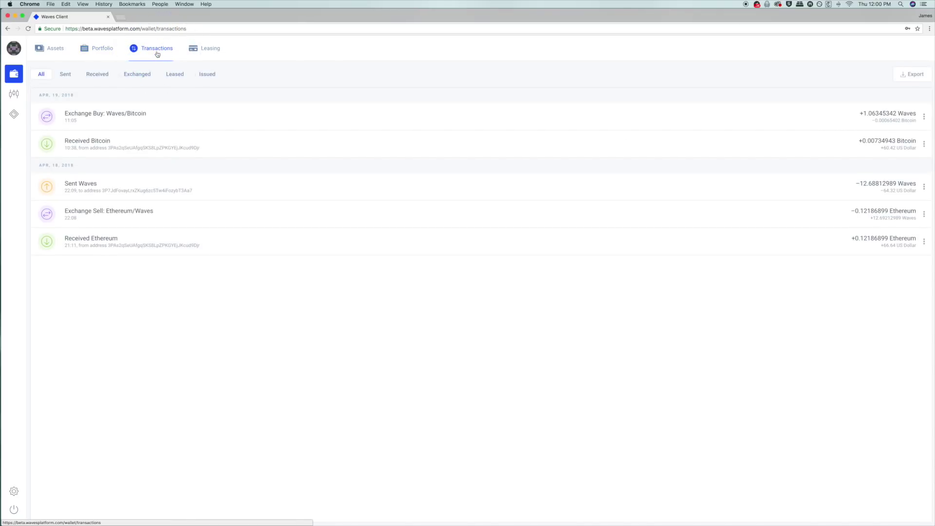